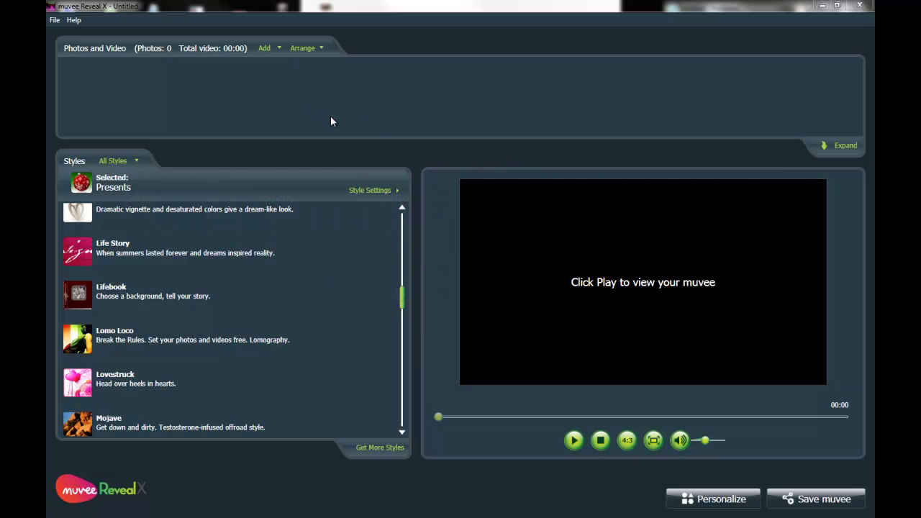
Step: Import photos 01 (1) through 09 from the meridian photos folder, leaving out 05 (1) and 04 (2)
click(263, 48)
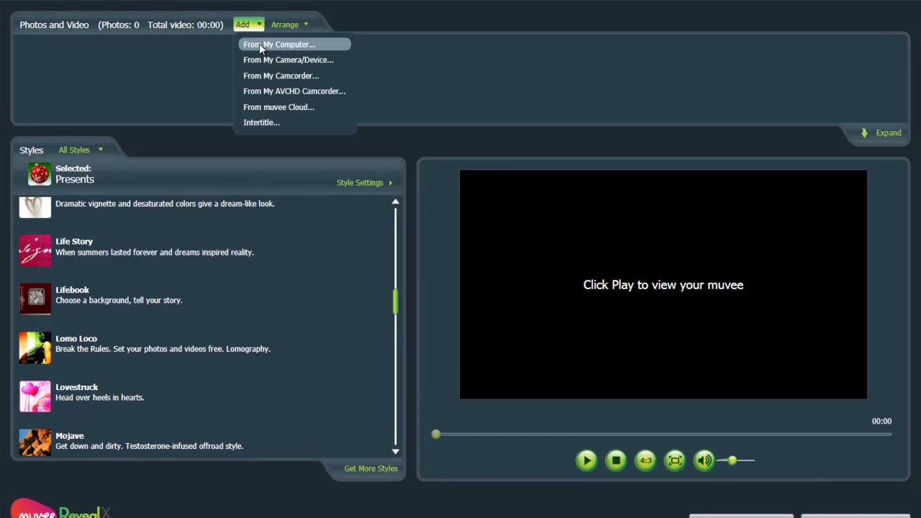
click(274, 44)
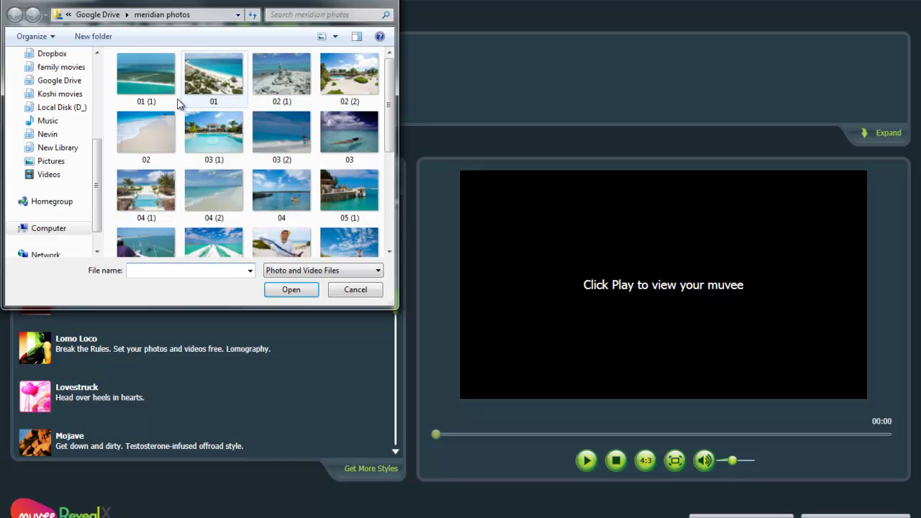
drag(398, 173, 519, 177)
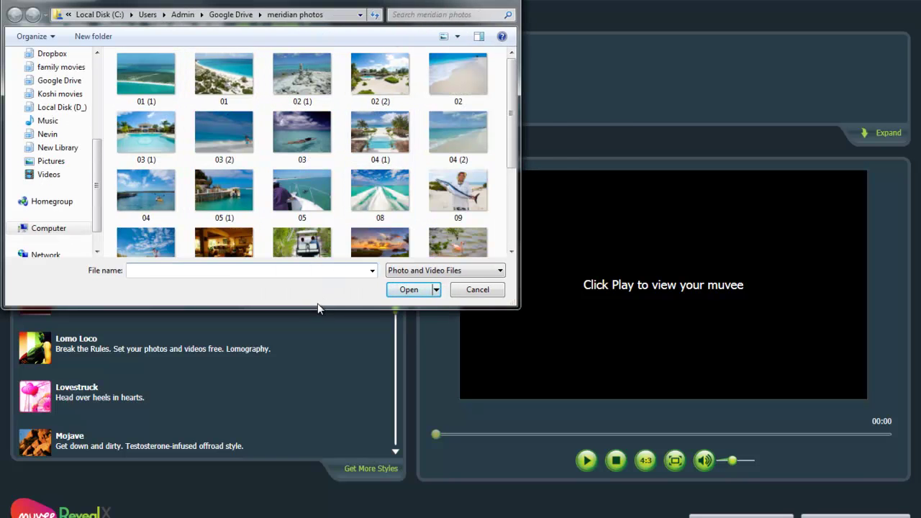
drag(316, 309, 309, 370)
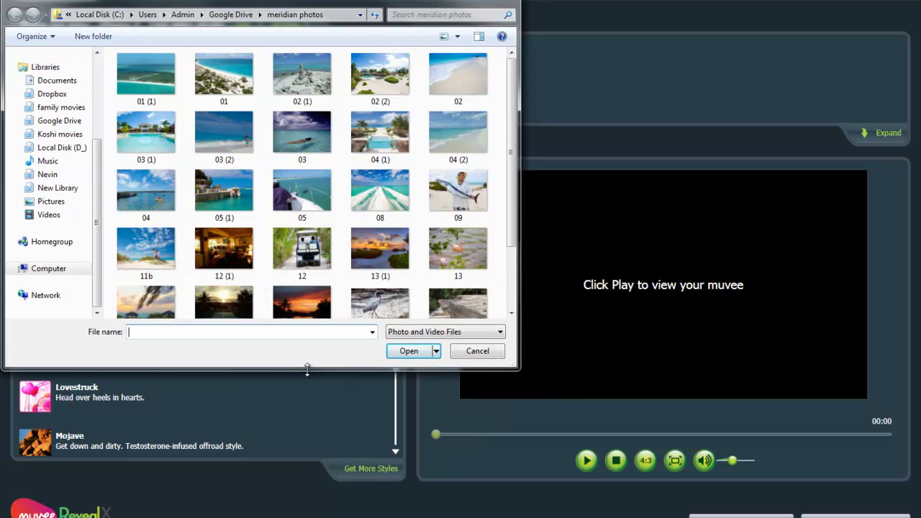
click(146, 88)
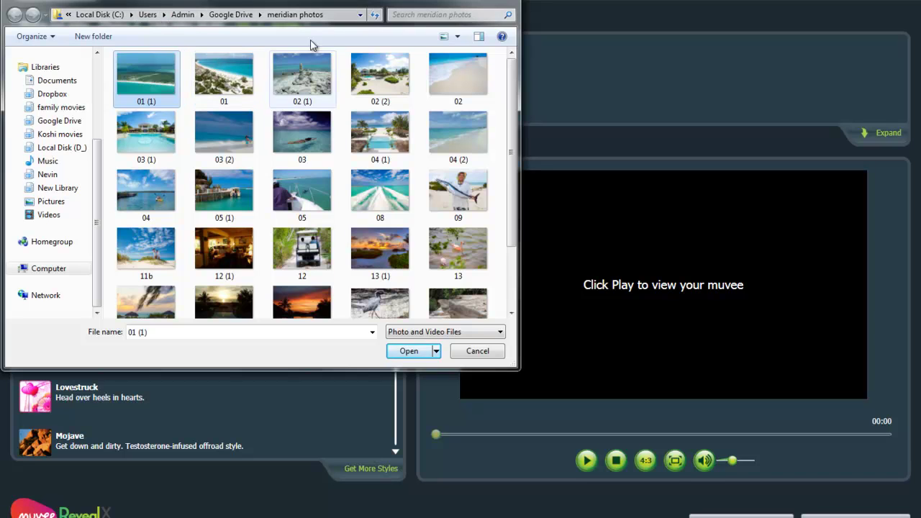
shift+click(454, 194)
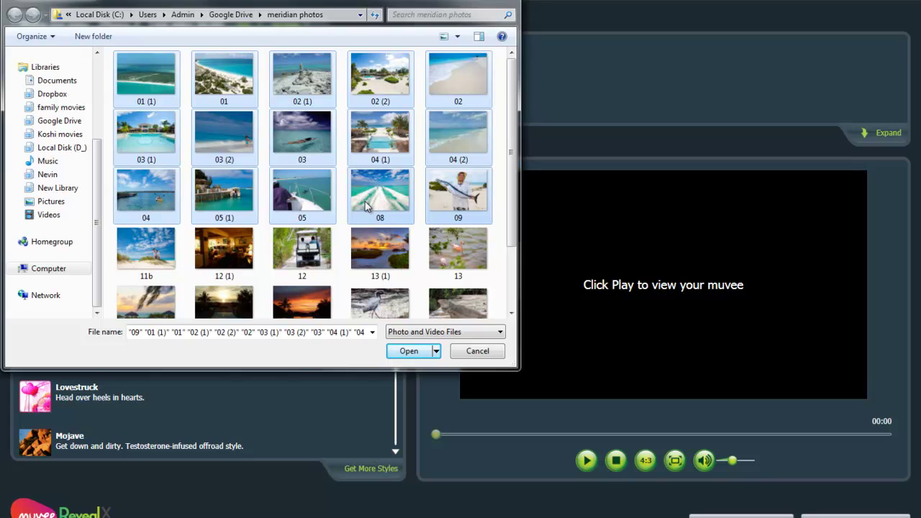
ctrl+click(233, 198)
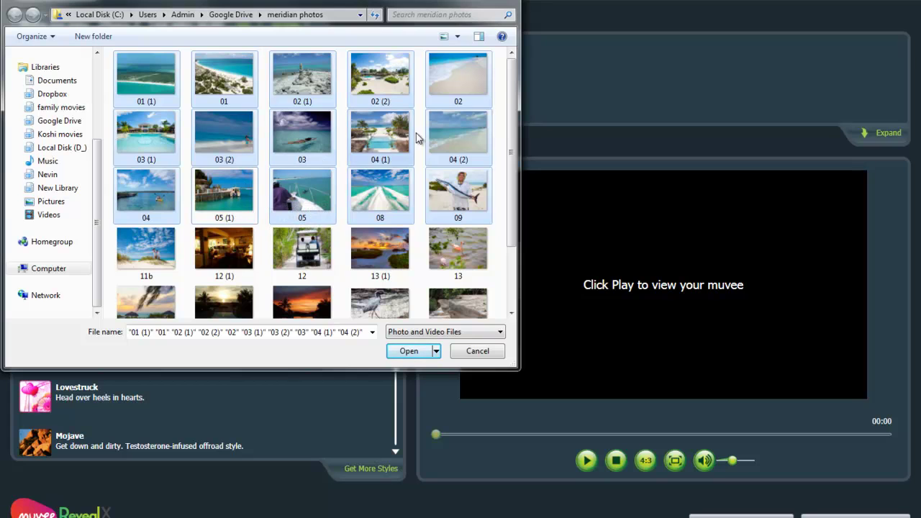
ctrl+click(464, 136)
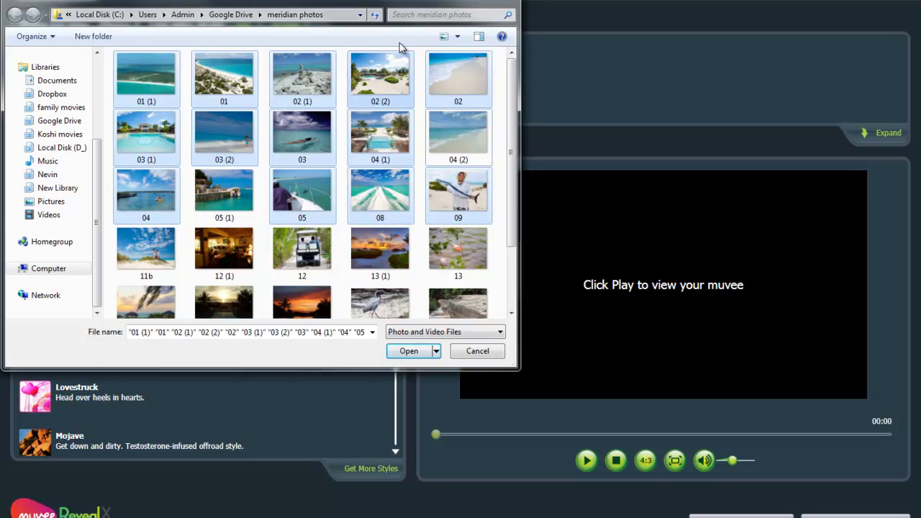
click(405, 351)
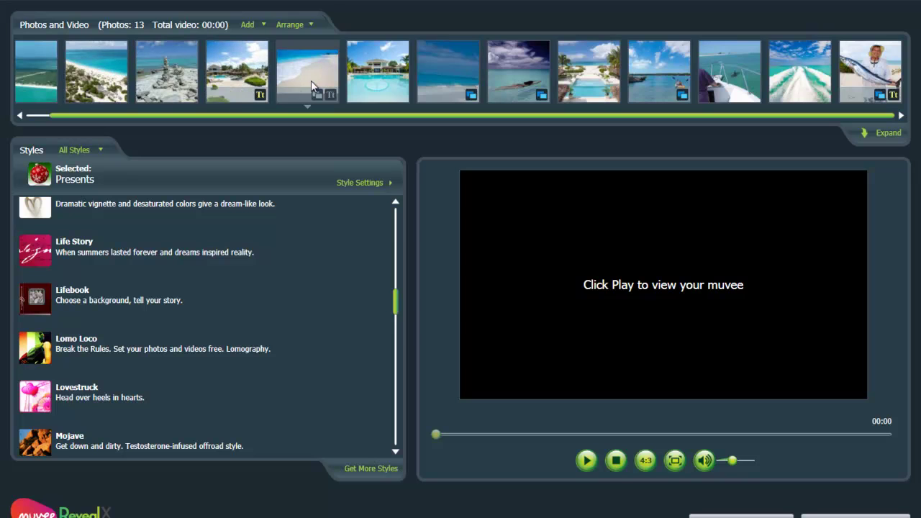
Step: Move the sandy beach photo after the pool photo and the resort walkway photo before the open-water shot
drag(311, 71, 419, 75)
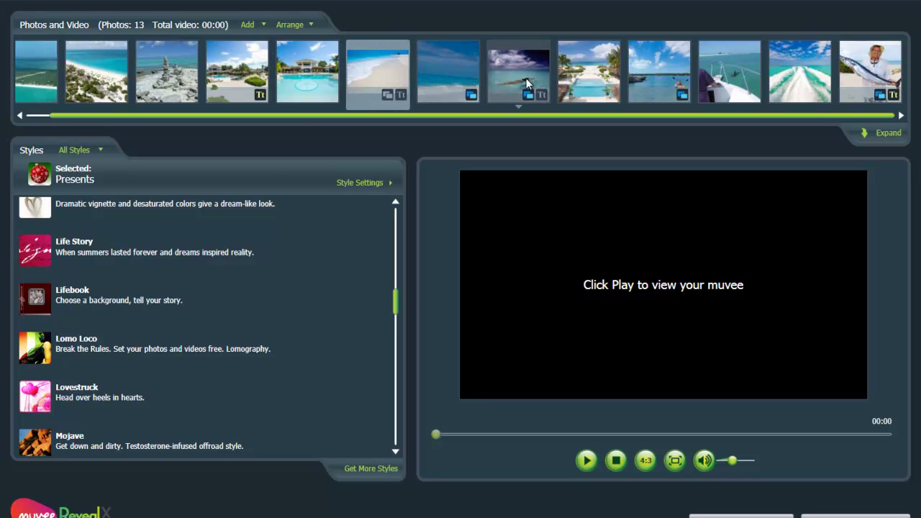
drag(584, 84, 415, 85)
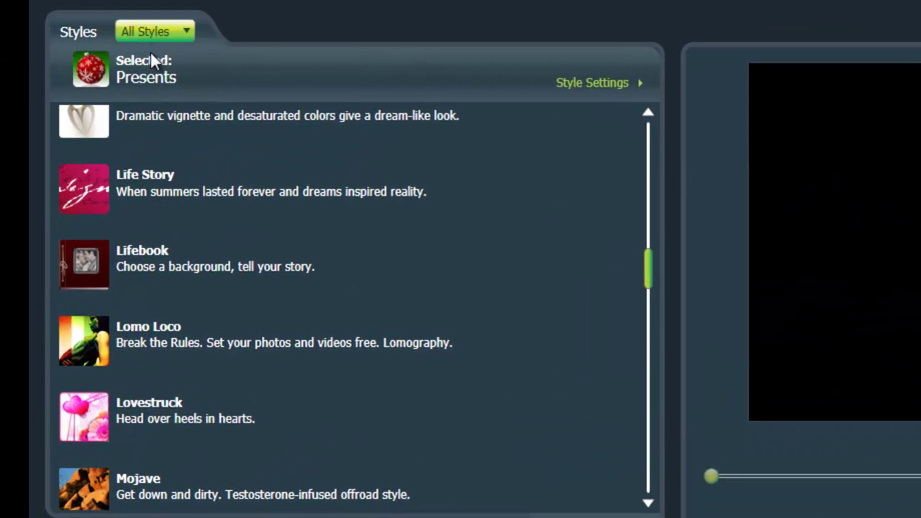
Step: Try the Polaroid style, then settle on Postcard with Firehead Jerry - Sidewalks music
scroll(389, 268, down, 3)
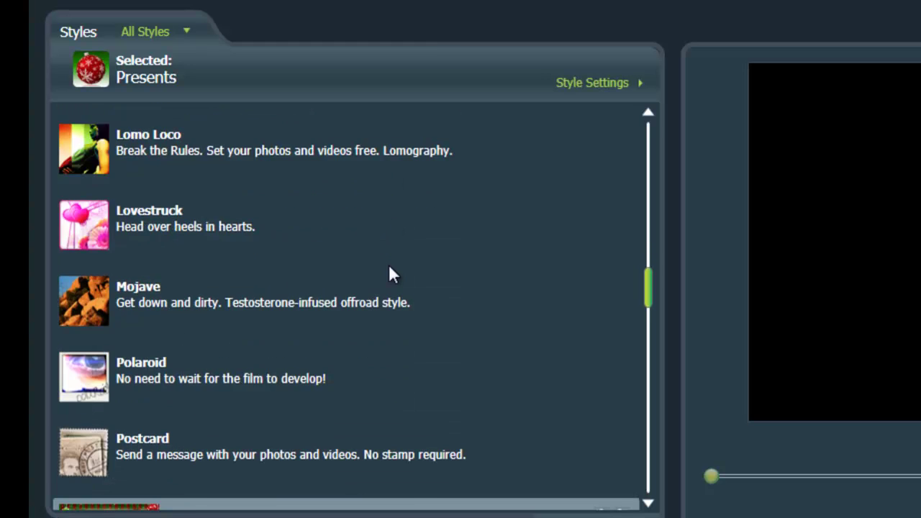
scroll(390, 267, down, 1)
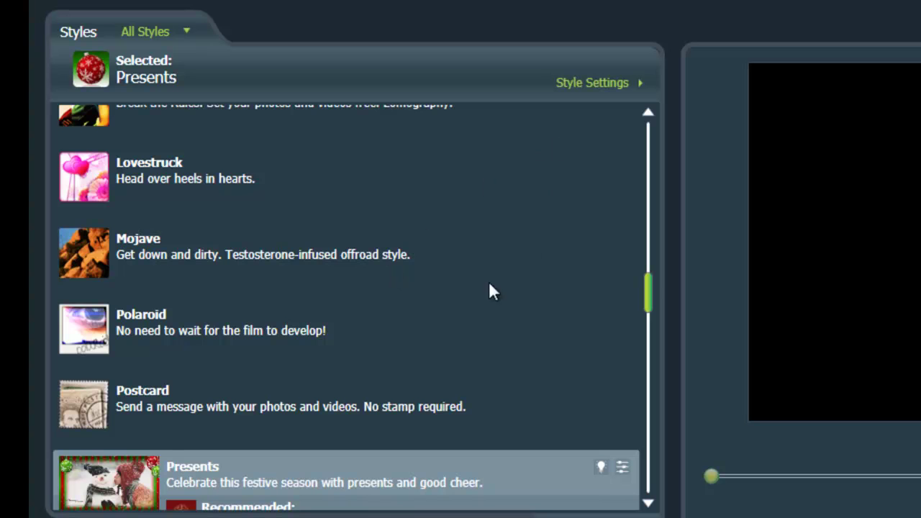
click(156, 333)
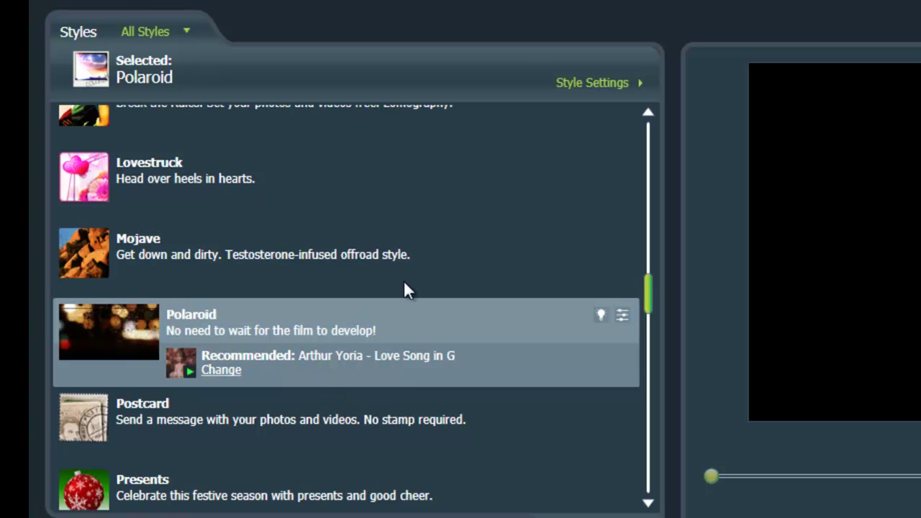
click(192, 418)
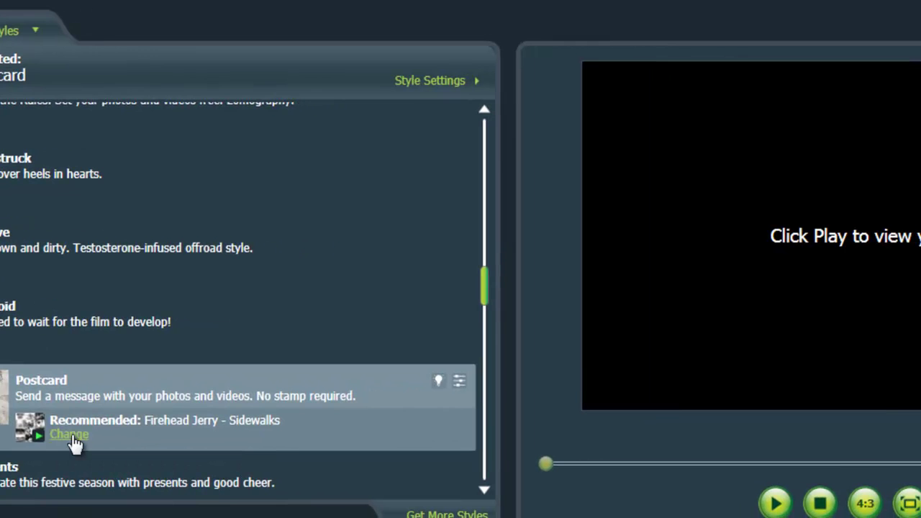
Step: Trim the Sidewalks music so it ends at 01:00 instead of 03:20
click(70, 435)
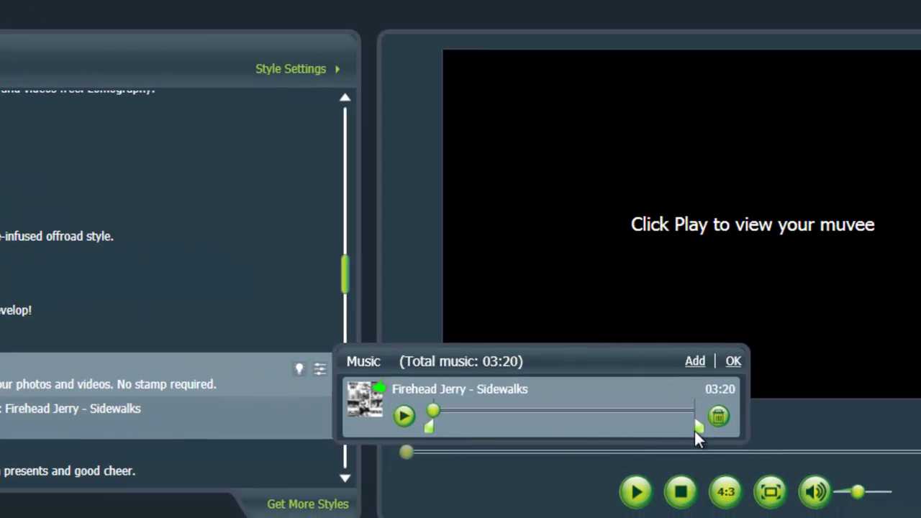
drag(697, 432, 513, 437)
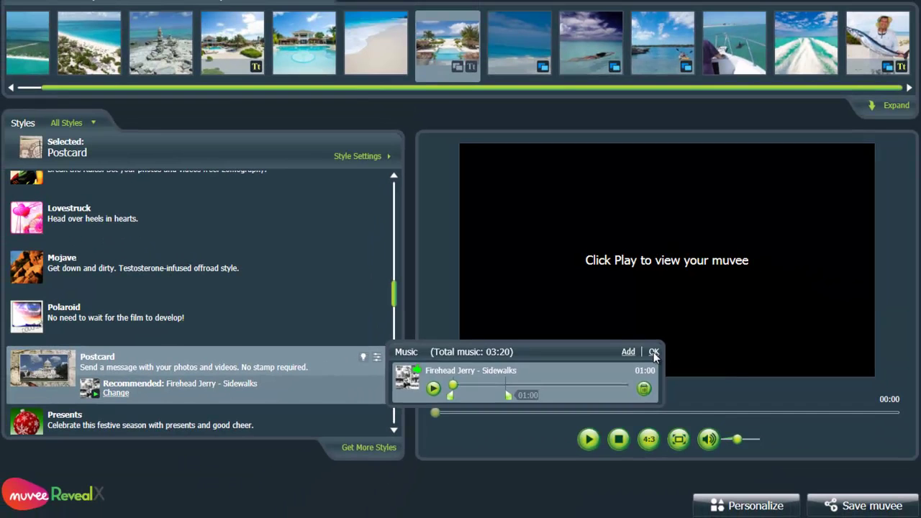
click(733, 362)
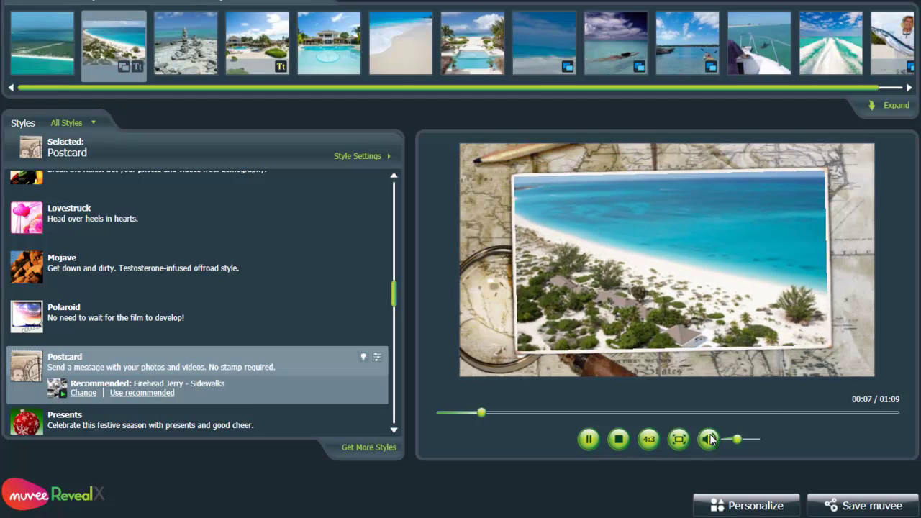
Step: Scroll back up through the storyboard photos and stop the Postcard preview
scroll(709, 439, up, 3)
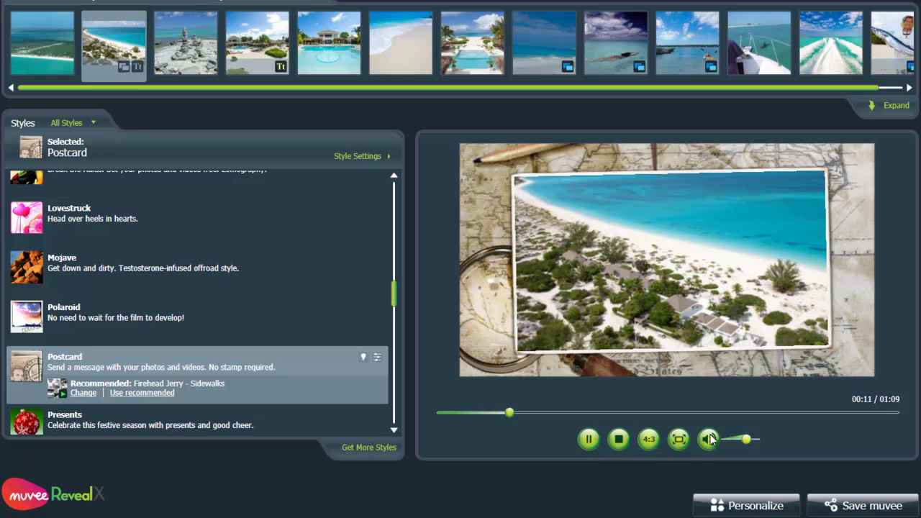
scroll(708, 439, up, 2)
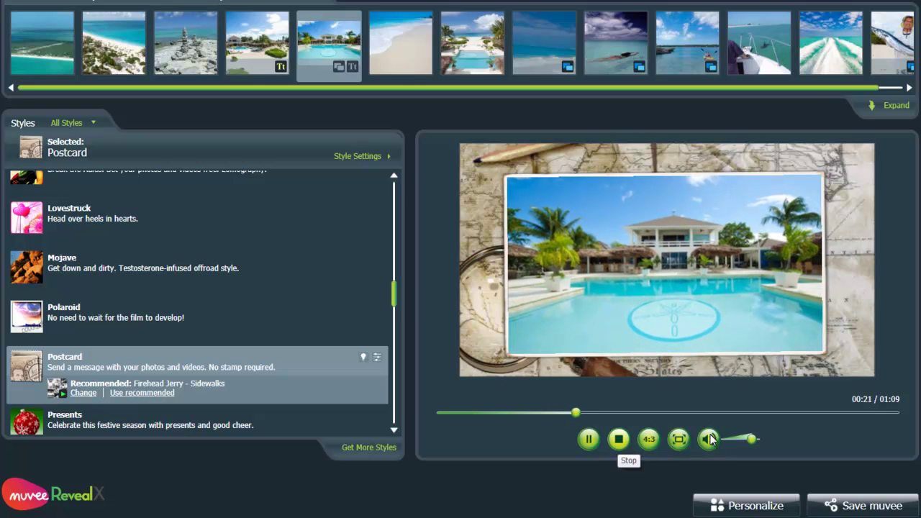
click(618, 439)
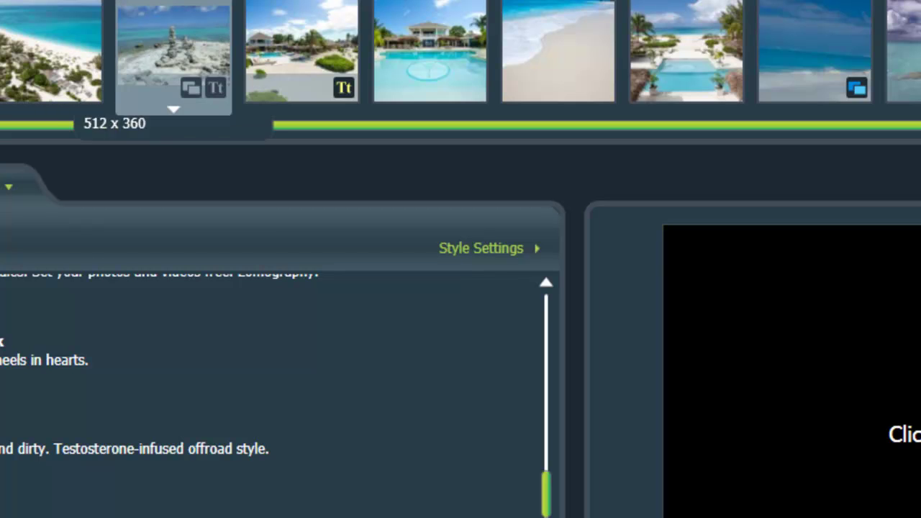
Step: Give the rock-cairn beach photo the caption 'Sand sculpture'
click(173, 108)
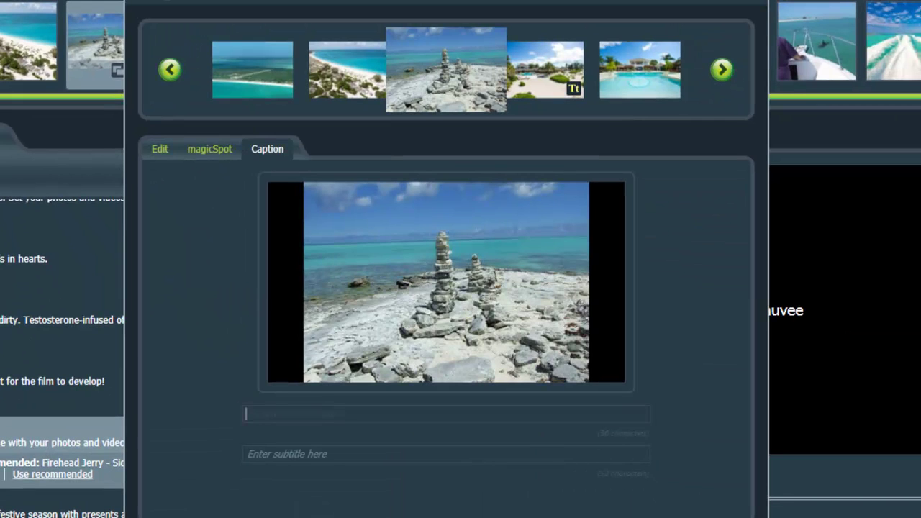
text(Sand scy)
key(BackSpace)
text(ulpture)
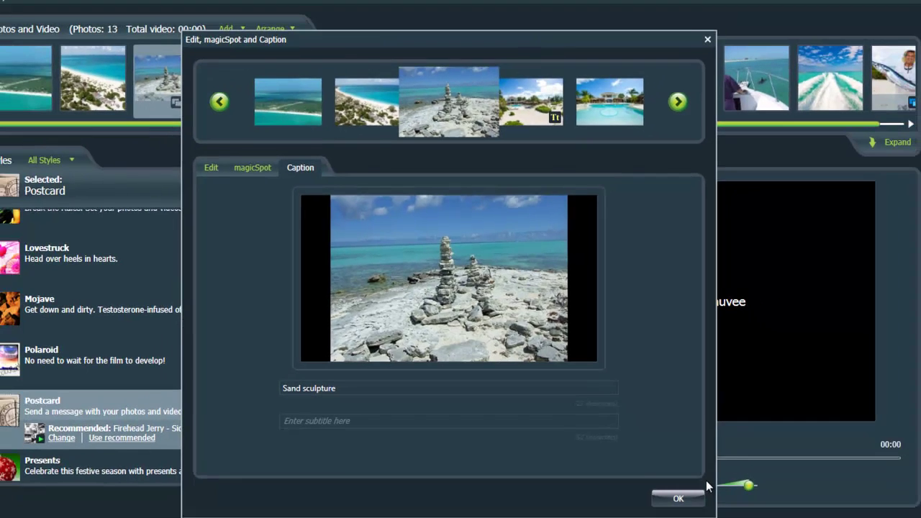
click(684, 495)
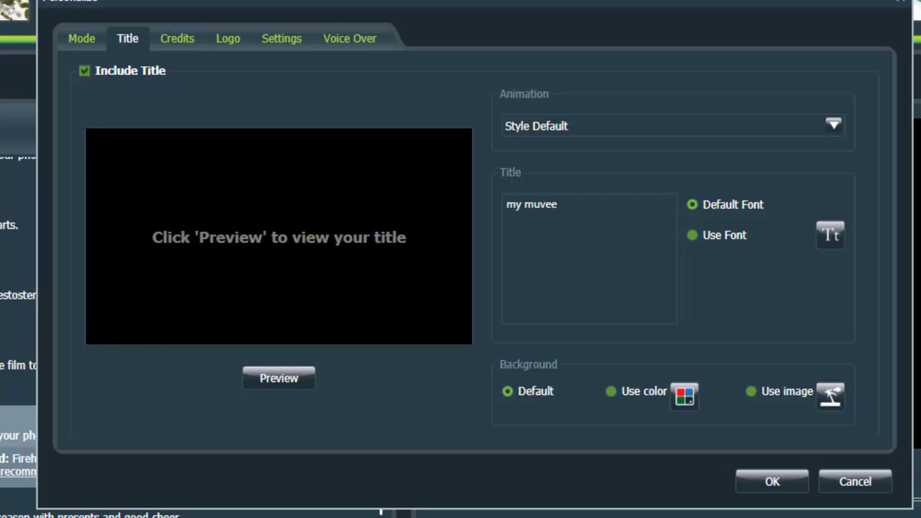
Step: Replace the default 'my muvee' title with 'Caribbean vacation 2012'
key(shift+Left)
key(shift+Left)
key(shift+Left)
key(shift+Left)
key(shift+Left)
key(shift+Left)
key(shift+Left)
key(shift+Left)
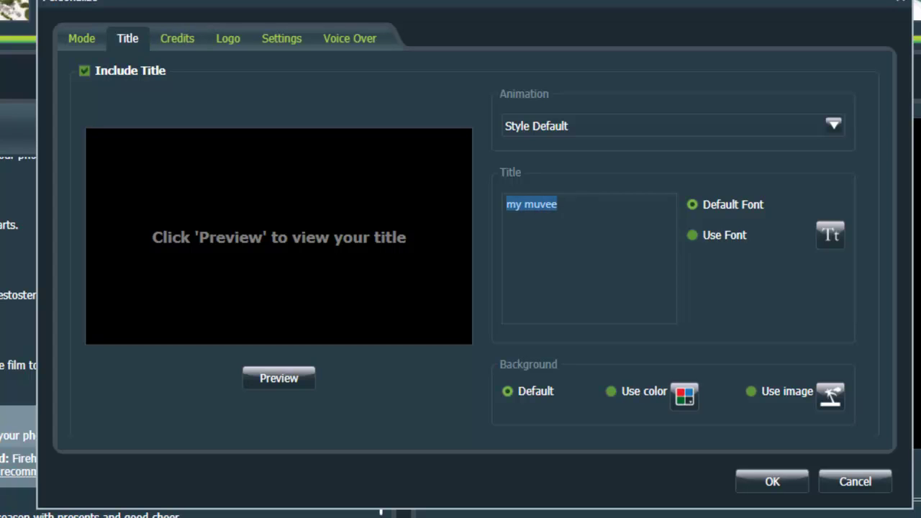
text(Car)
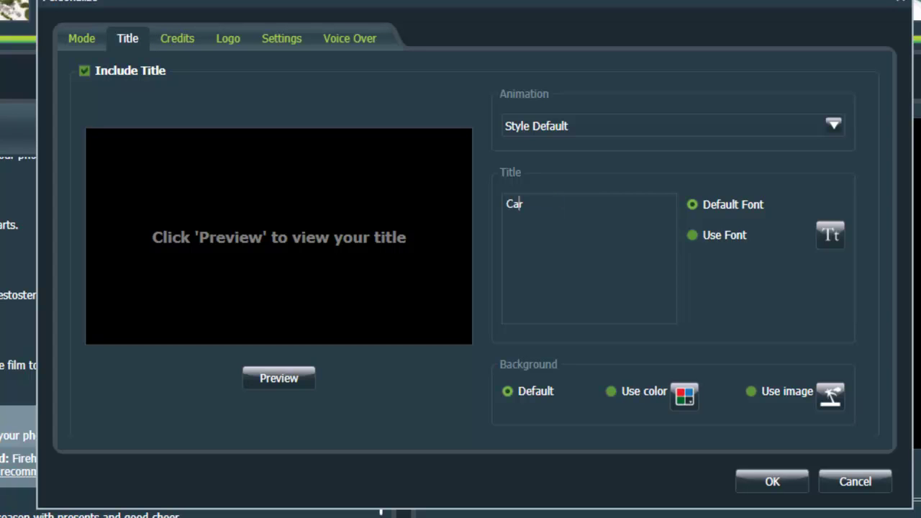
text(ibbean vacati)
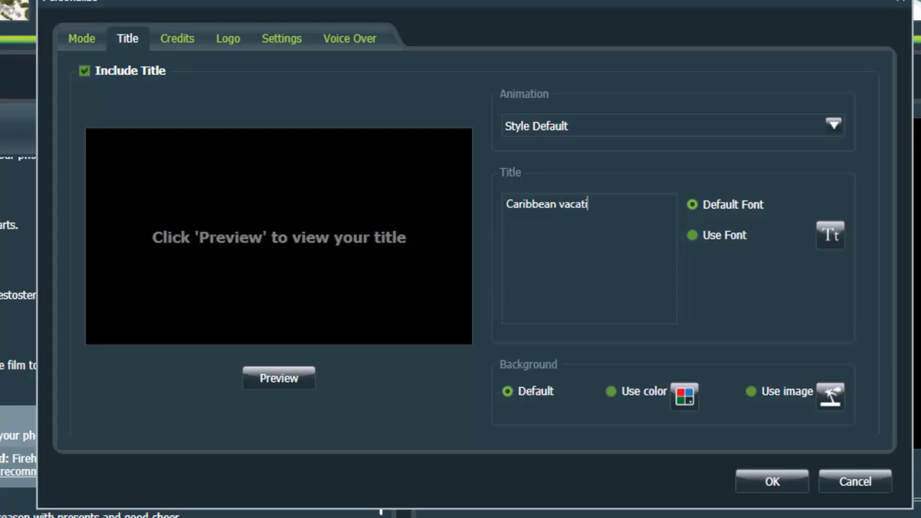
text(on 2012)
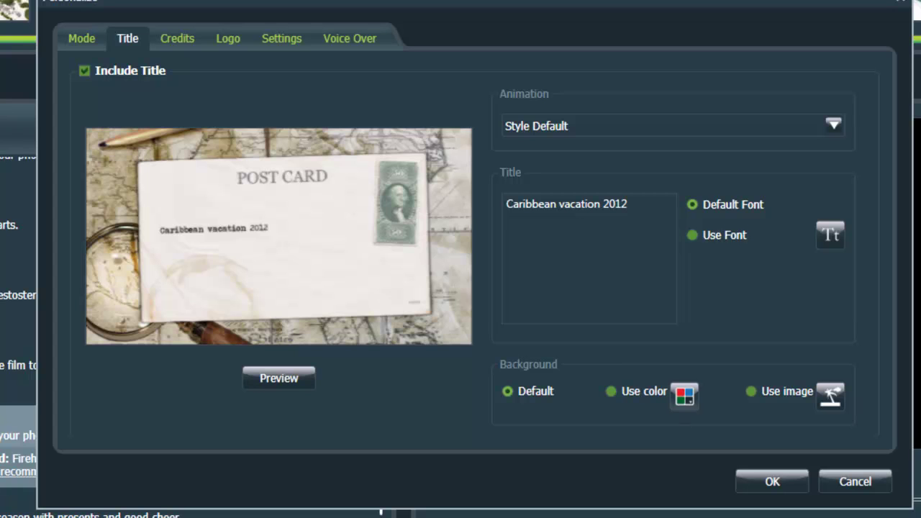
click(177, 38)
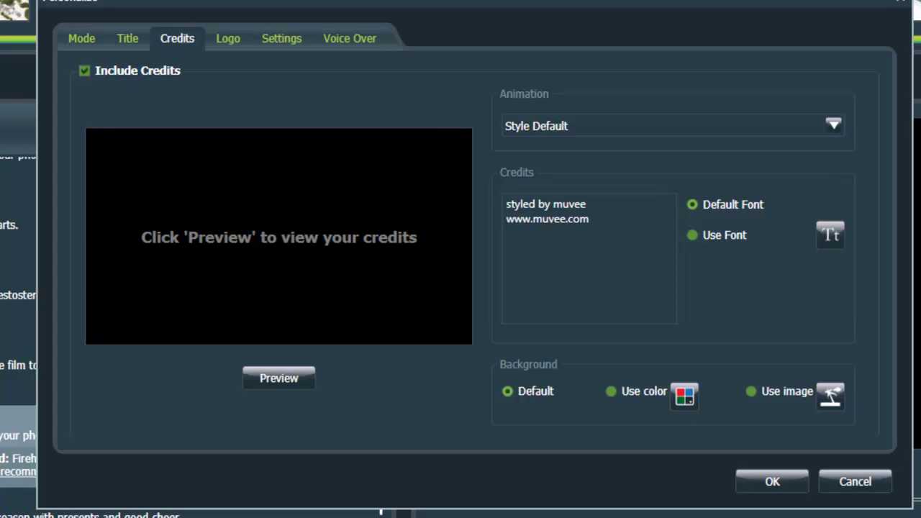
key(shift+End)
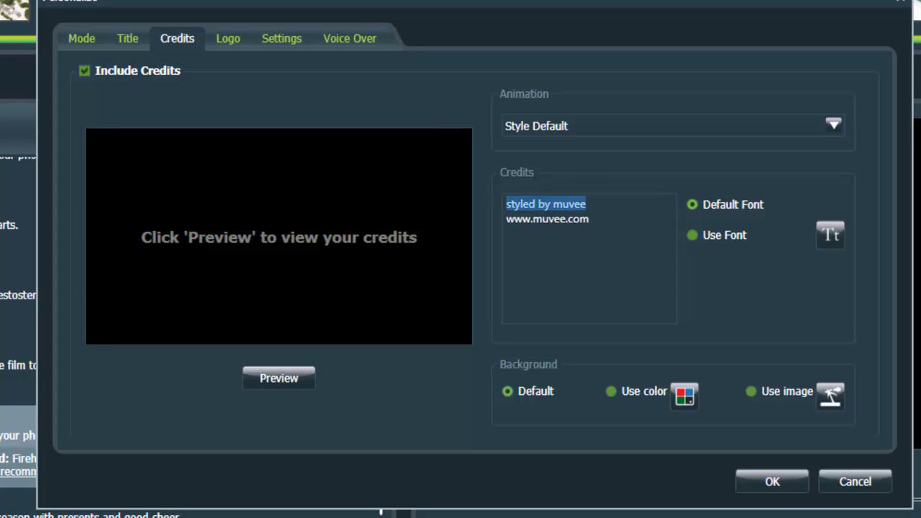
text(C)
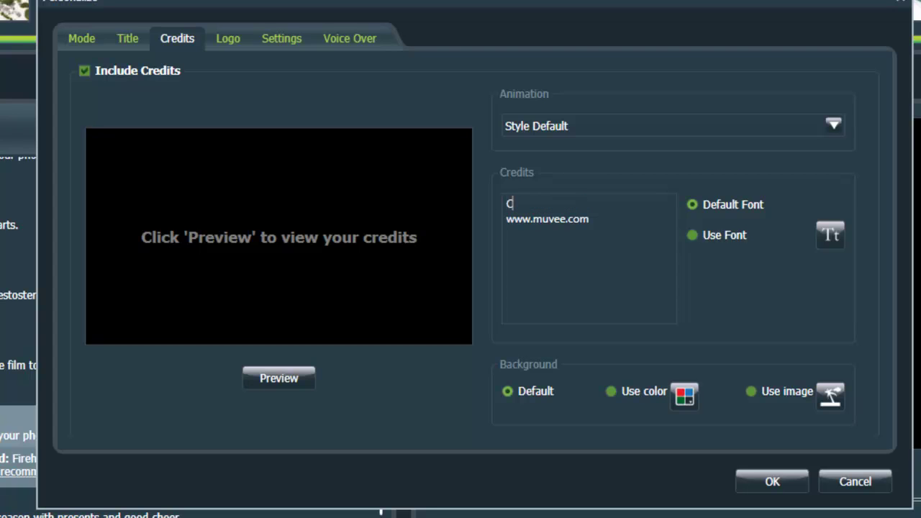
text(aribbean vacation)
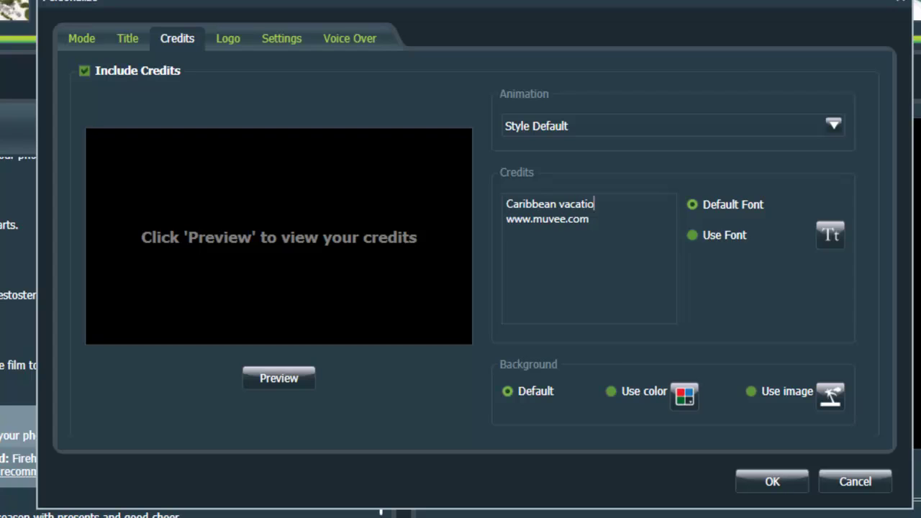
click(590, 219)
key(shift+Home)
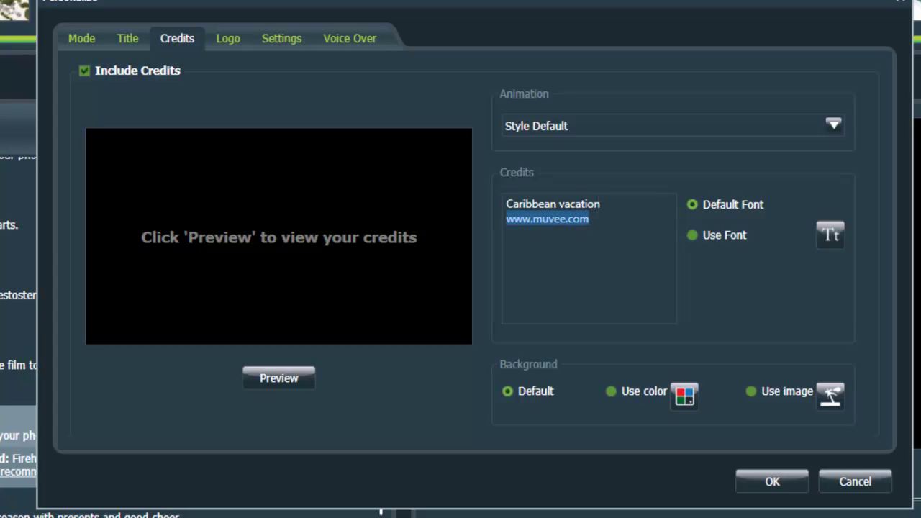
text(www.)
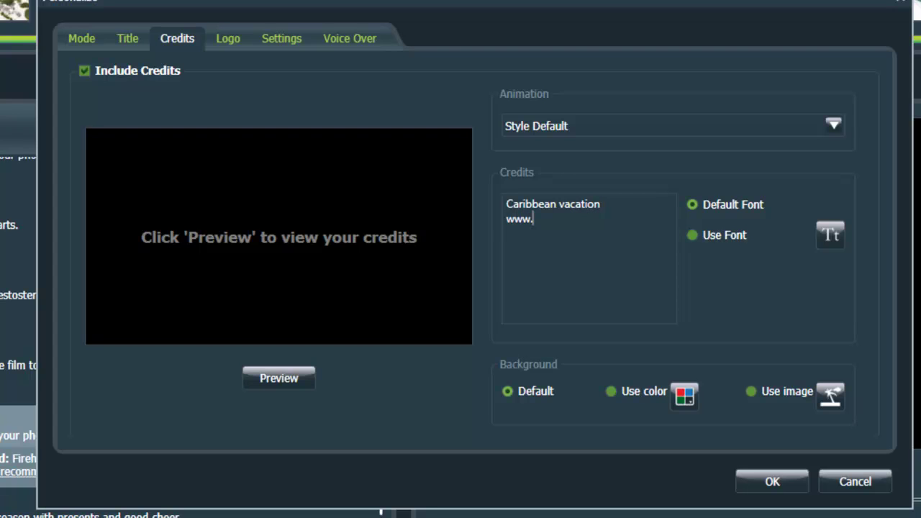
text(myblog.com)
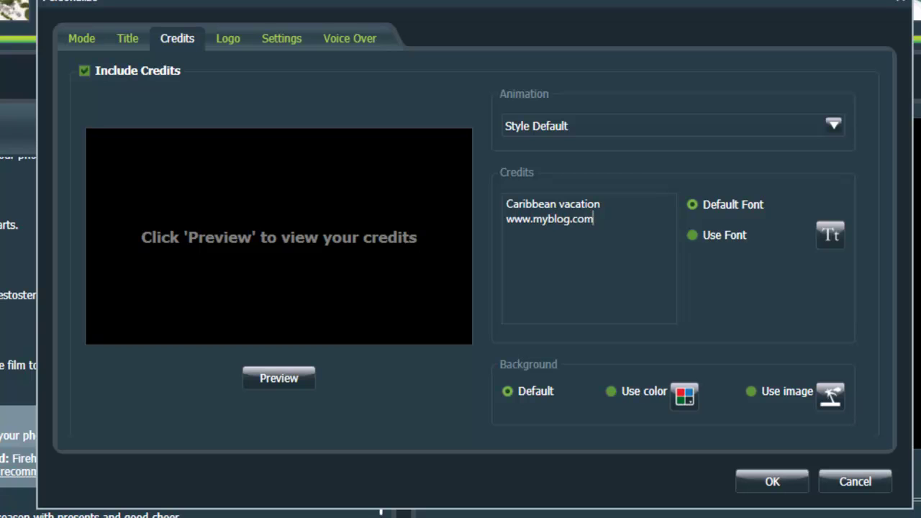
click(279, 378)
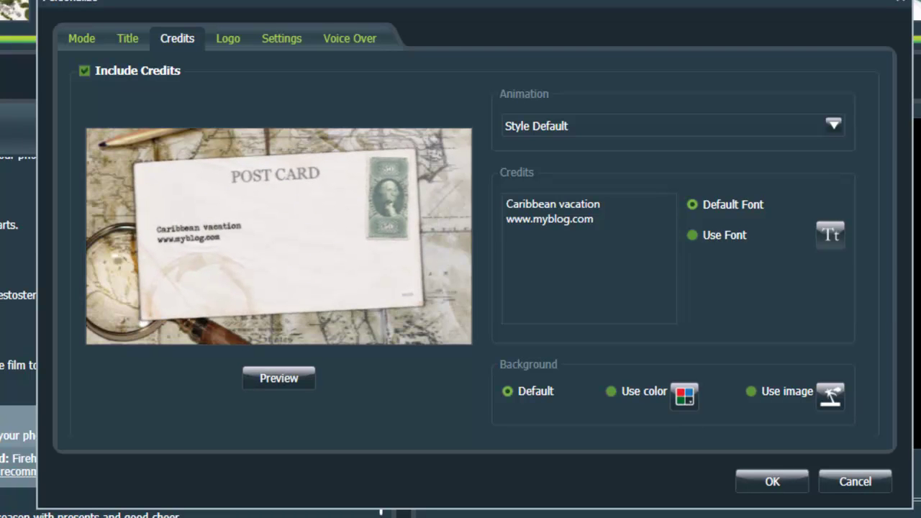
Step: Set the credits font to Corbel 16 and close the Personalize settings
click(830, 234)
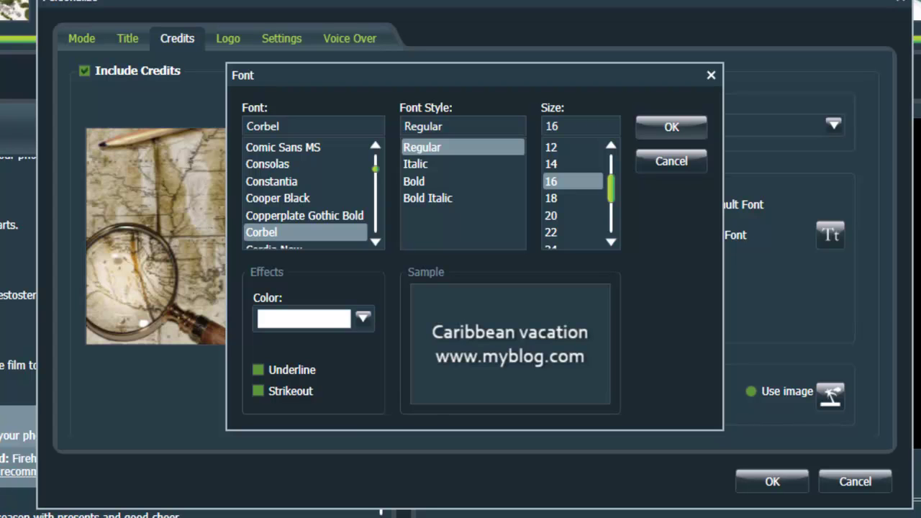
key(Return)
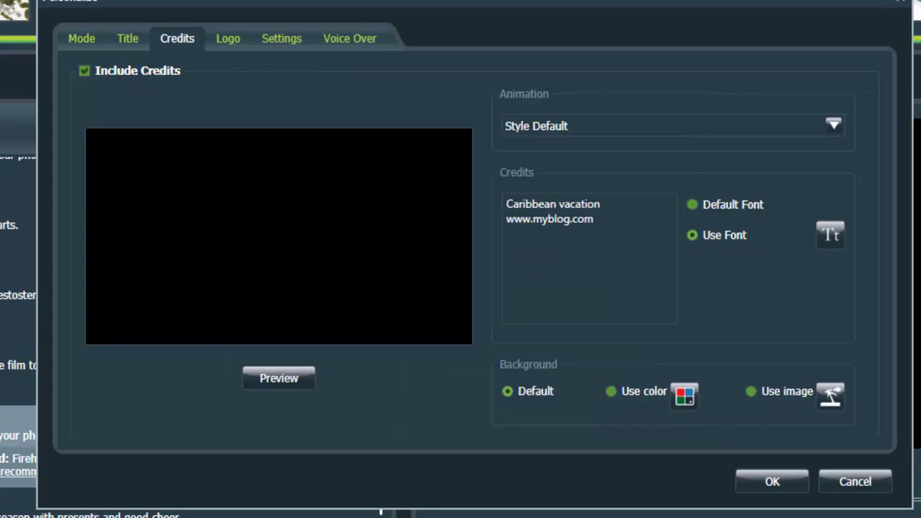
click(771, 481)
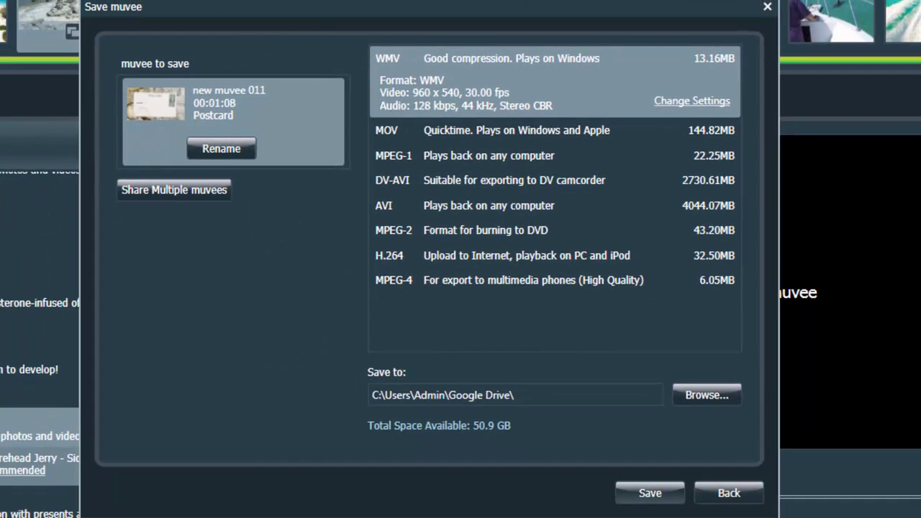
Step: Save new muvee 011 as a WMV file to the Google Drive folder
click(650, 493)
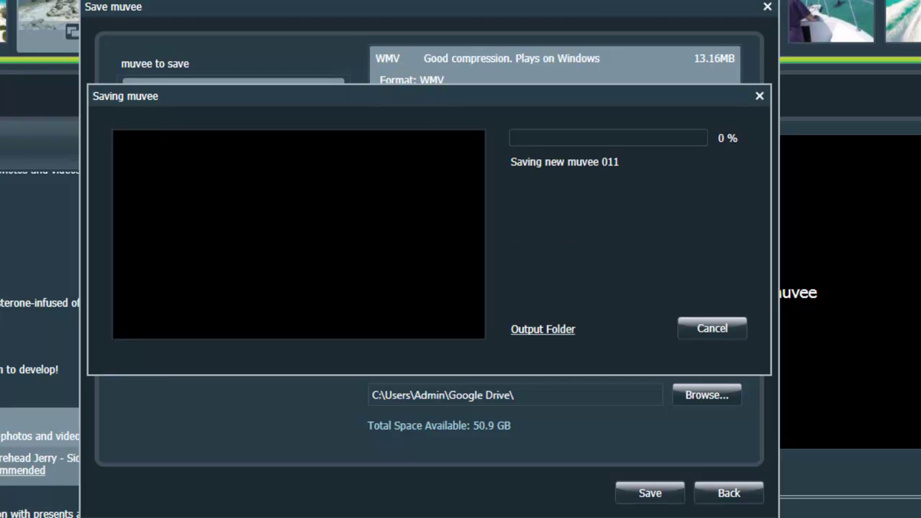